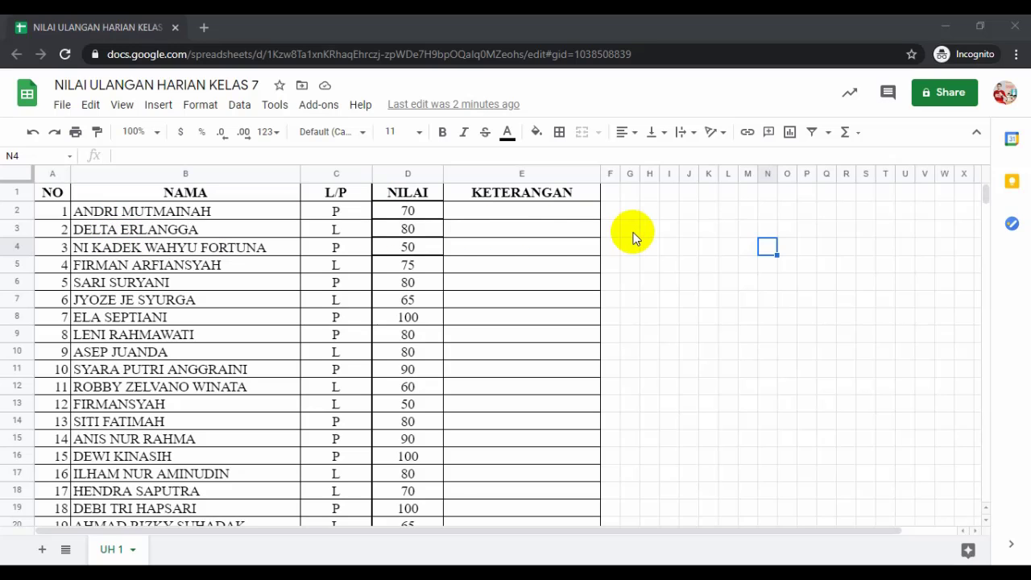
# Freeze row 1 of the UH 1 sheet so the column headings stay in place
pyautogui.scroll(-3, 632, 237)
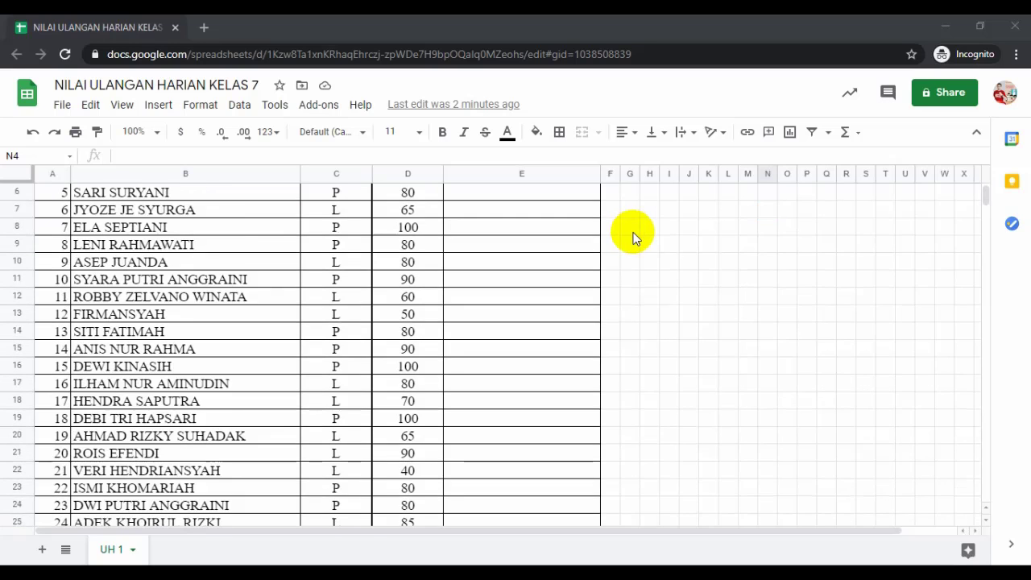
pyautogui.scroll(3, 632, 238)
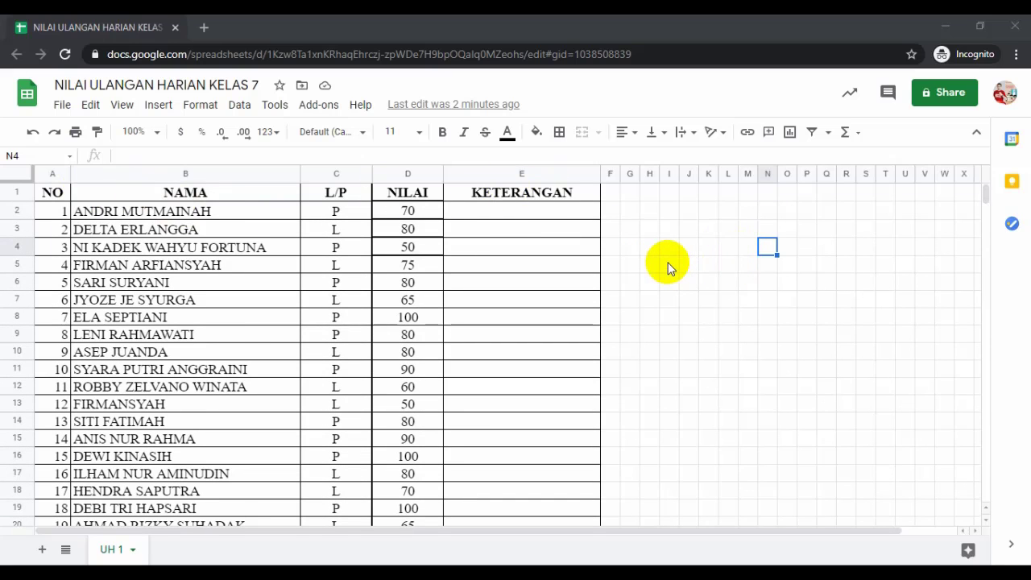
pyautogui.scroll(-5, 668, 268)
pyautogui.scroll(5, 667, 268)
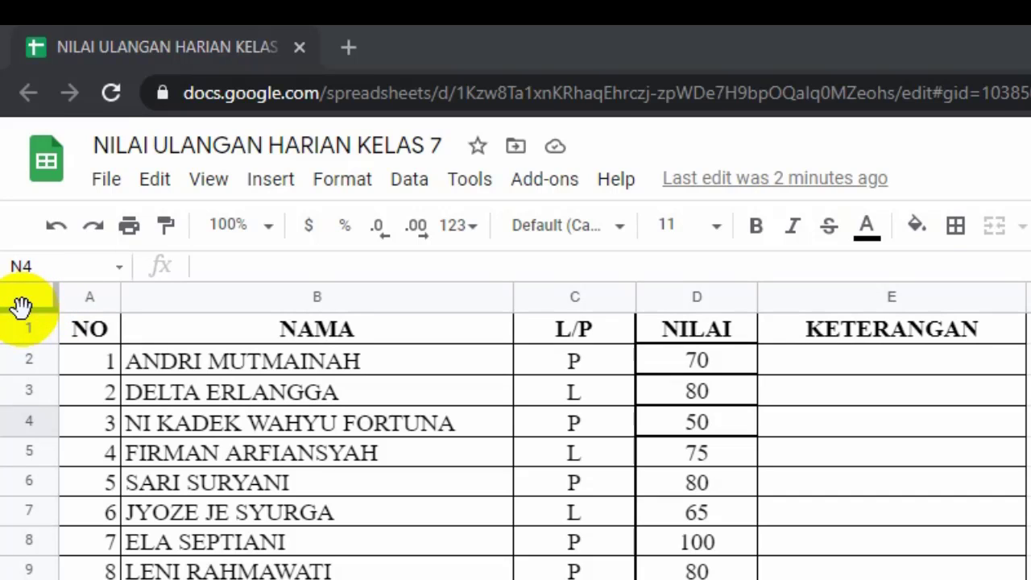
pyautogui.moveTo(21, 306); pyautogui.dragTo(66, 344)
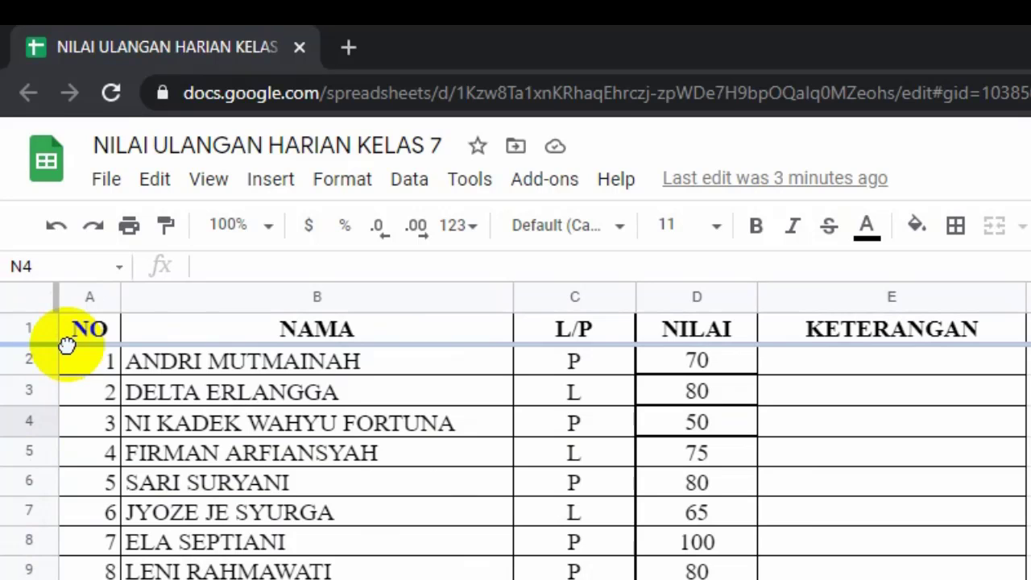
pyautogui.moveTo(67, 345); pyautogui.dragTo(67, 344)
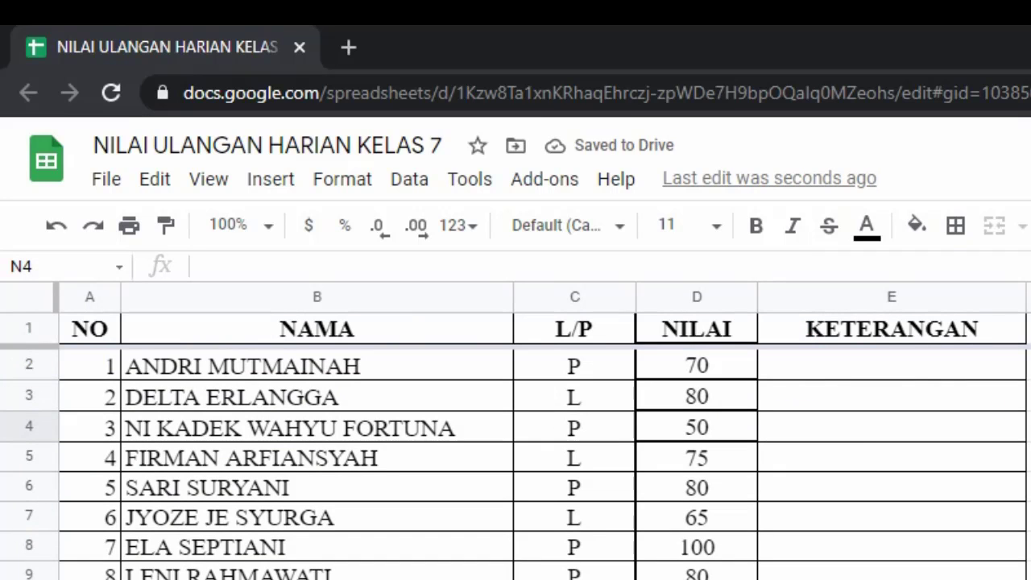
pyautogui.scroll(-5, 515, 460)
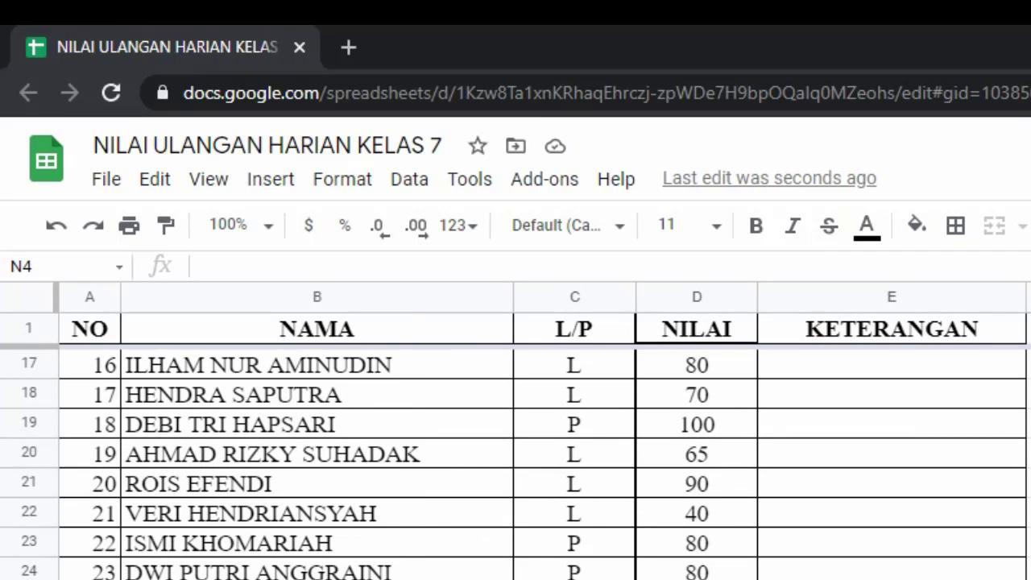
pyautogui.scroll(5, 516, 459)
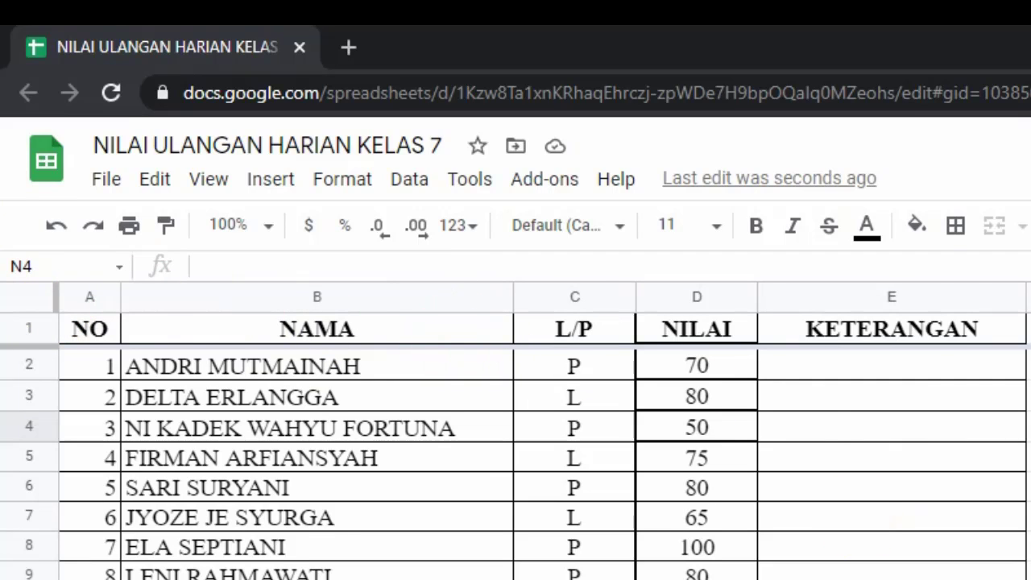
pyautogui.hscroll(3, 544, 431)
pyautogui.hscroll(-3, 545, 431)
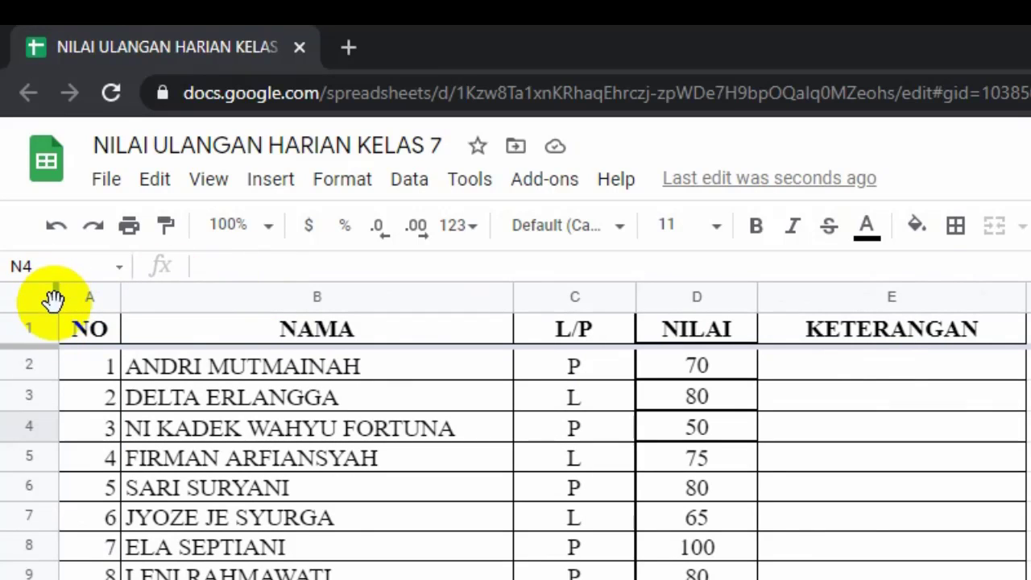
pyautogui.moveTo(53, 300)
pyautogui.mouseDown()
pyautogui.moveTo(166, 320)
pyautogui.moveTo(419, 334)
pyautogui.moveTo(738, 335)
pyautogui.moveTo(56, 290)
pyautogui.mouseUp()
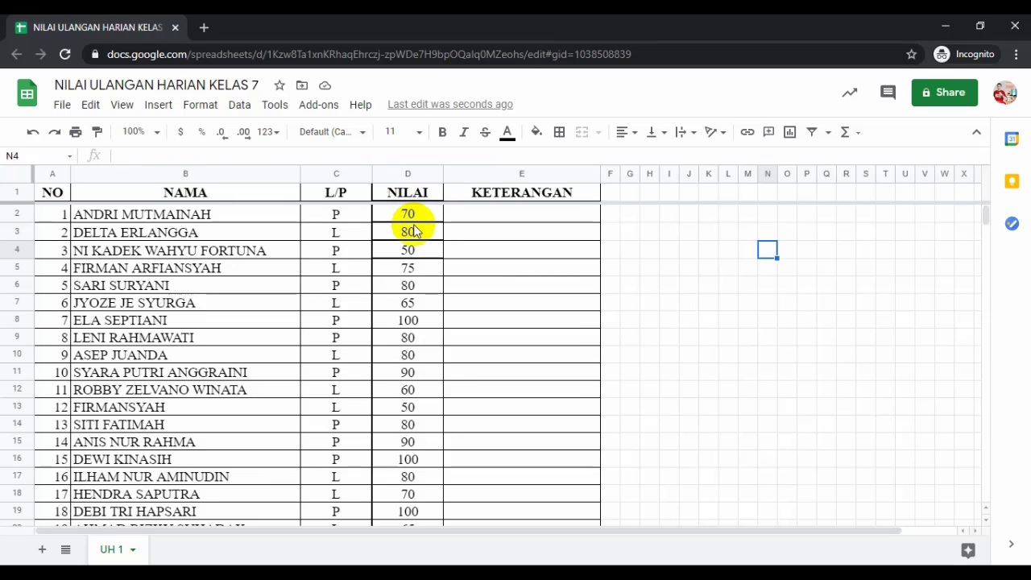
# Sort the sheet by the NILAI column in Z → A order and review the score list
pyautogui.click(421, 175)
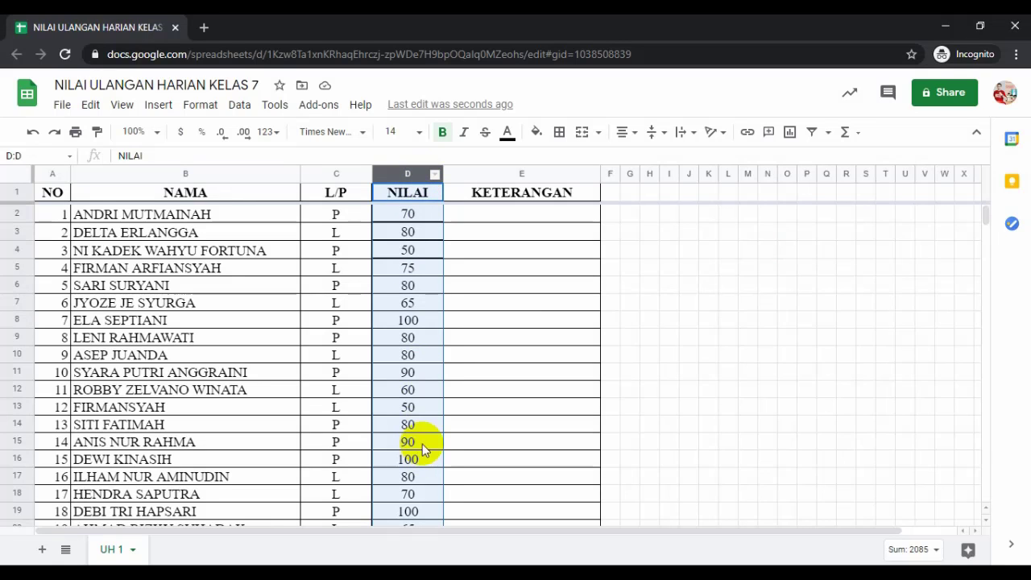
pyautogui.click(435, 175)
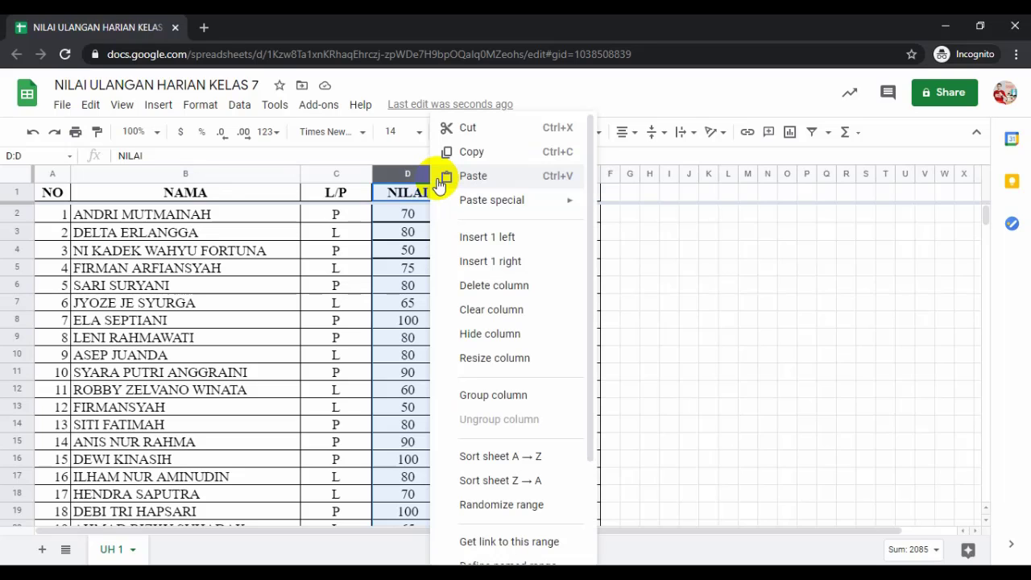
pyautogui.click(509, 483)
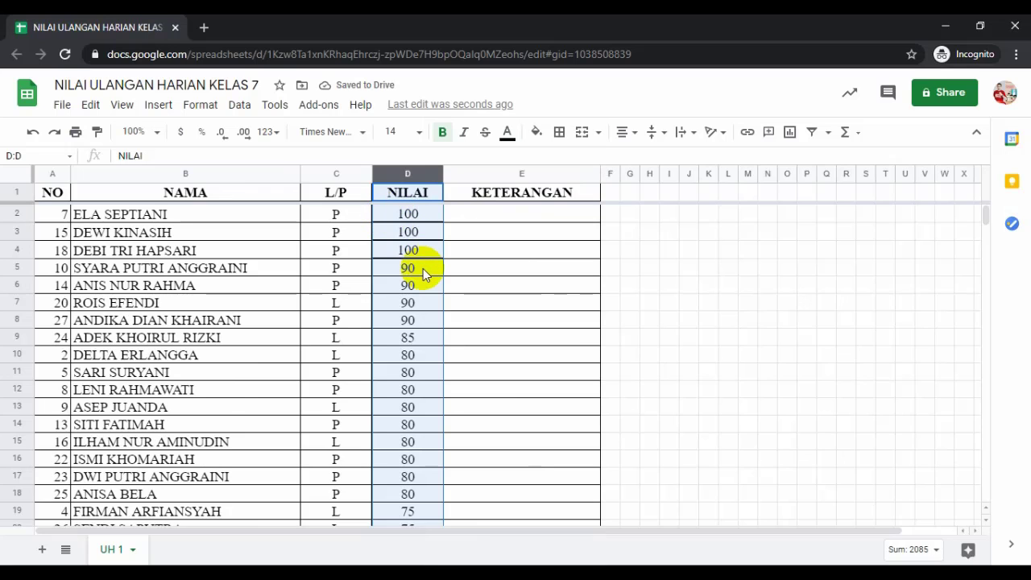
pyautogui.scroll(-4, 423, 268)
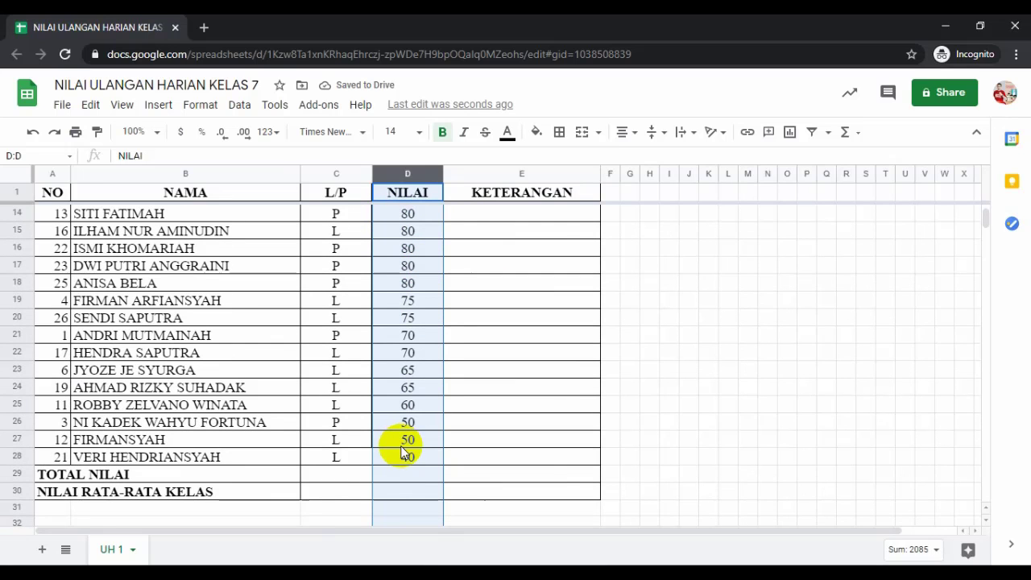
pyautogui.scroll(4, 405, 450)
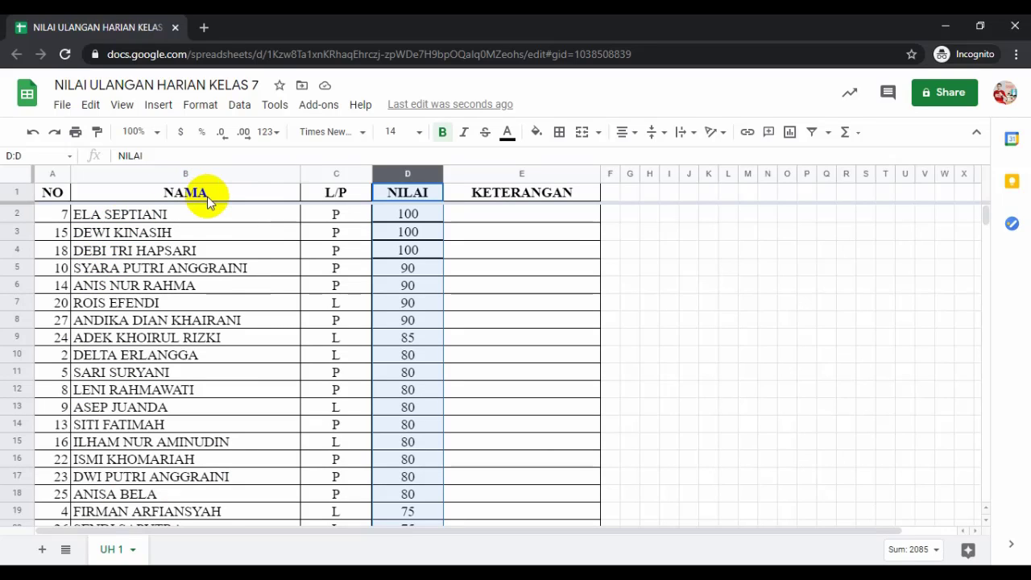
# Sort the sheet by the NAMA column in A → Z order
pyautogui.click(211, 173)
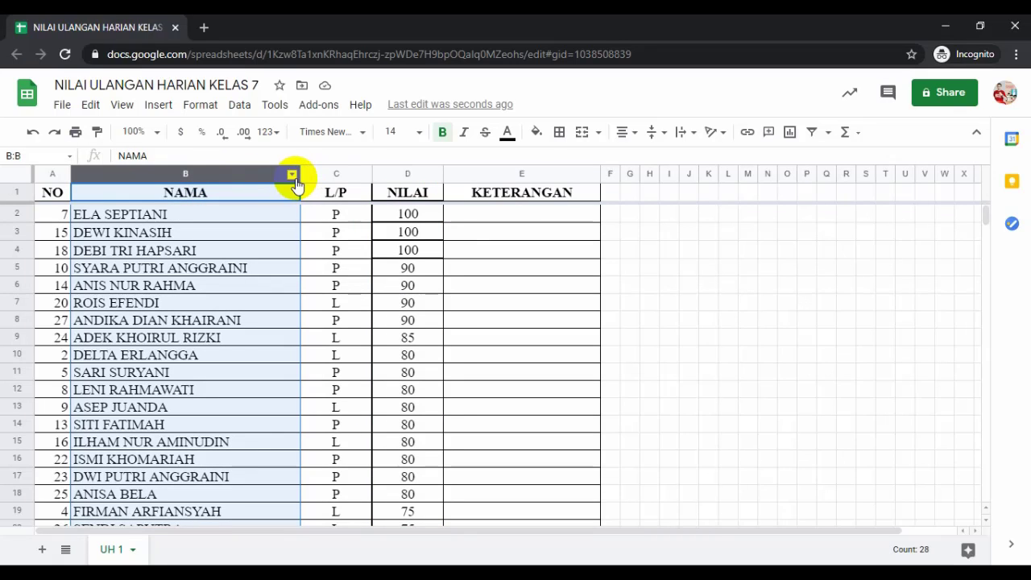
pyautogui.click(292, 176)
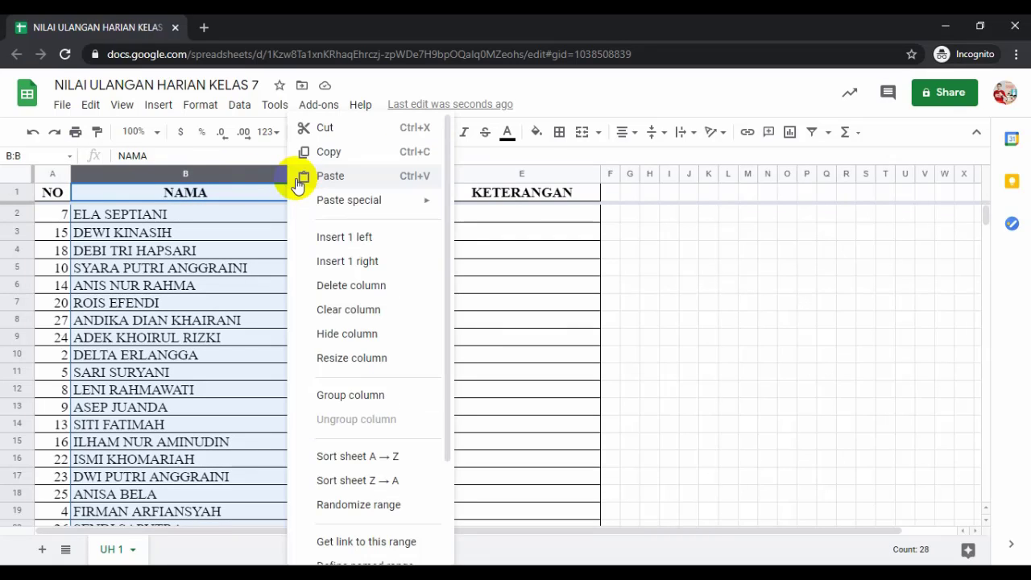
pyautogui.click(349, 459)
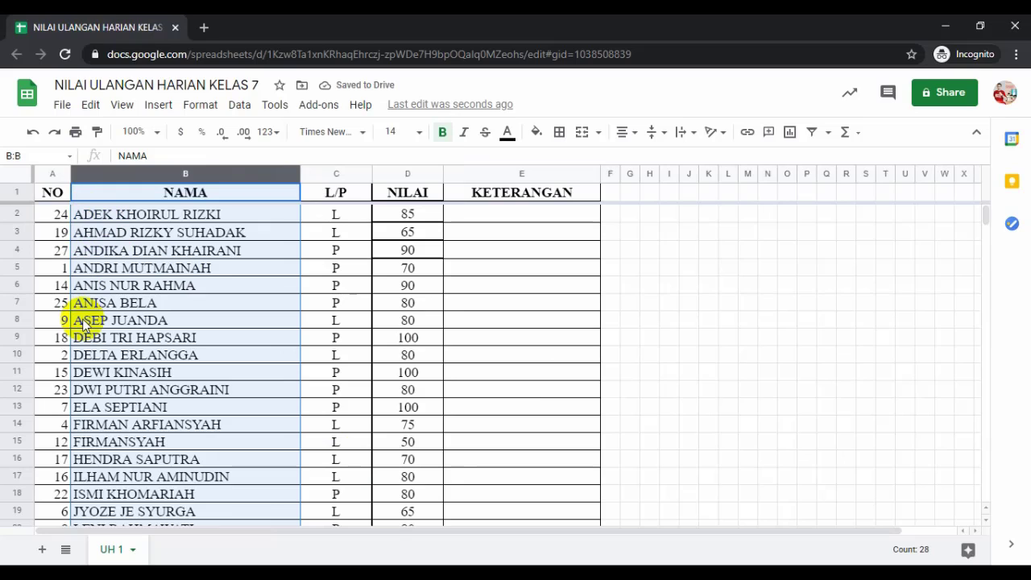
# Renumber the NO column by entering 1, 2 and 3 from A2 and extending the series down to 27 in A28
pyautogui.click(47, 214)
pyautogui.write('1')
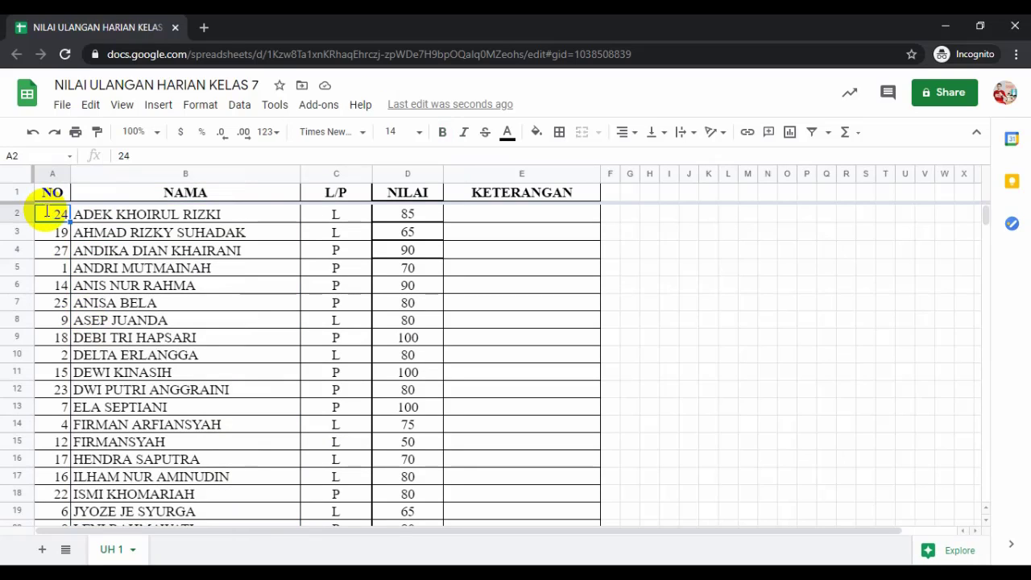
pyautogui.press('Return')
pyautogui.write('2')
pyautogui.press('Return')
pyautogui.write('3')
pyautogui.press('Return')
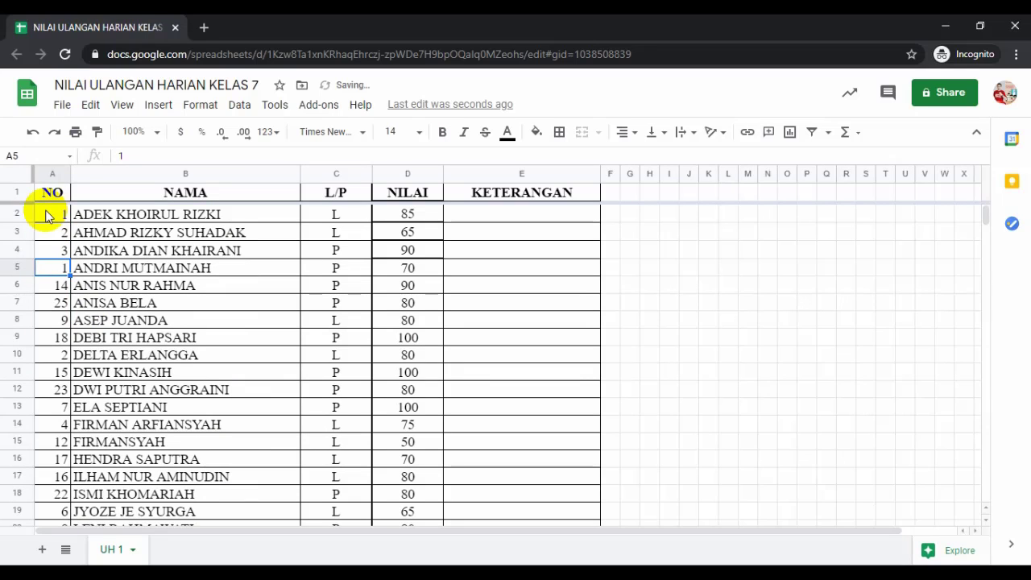
pyautogui.moveTo(46, 215); pyautogui.dragTo(61, 475)
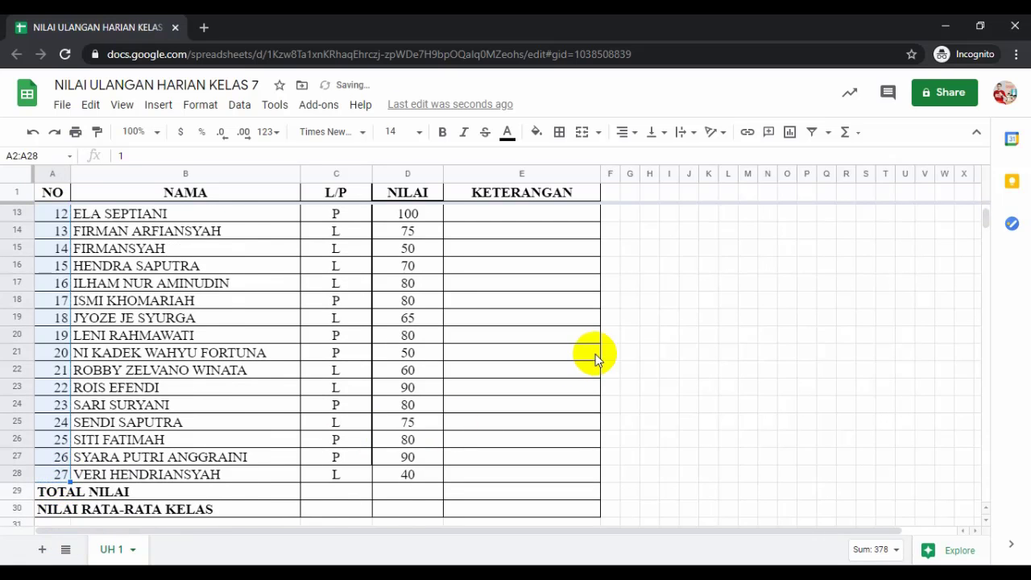
pyautogui.scroll(5, 593, 357)
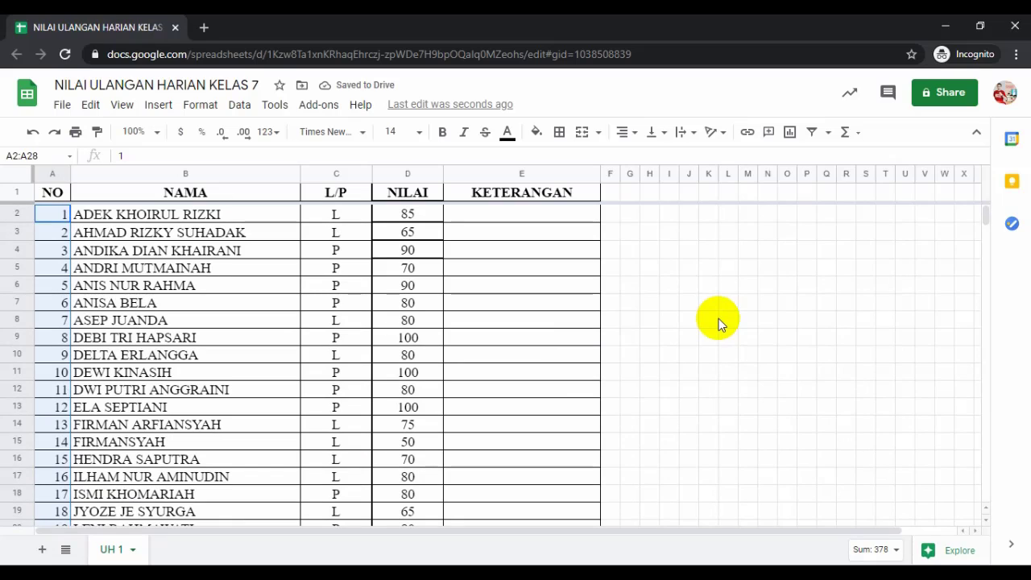
pyautogui.click(655, 321)
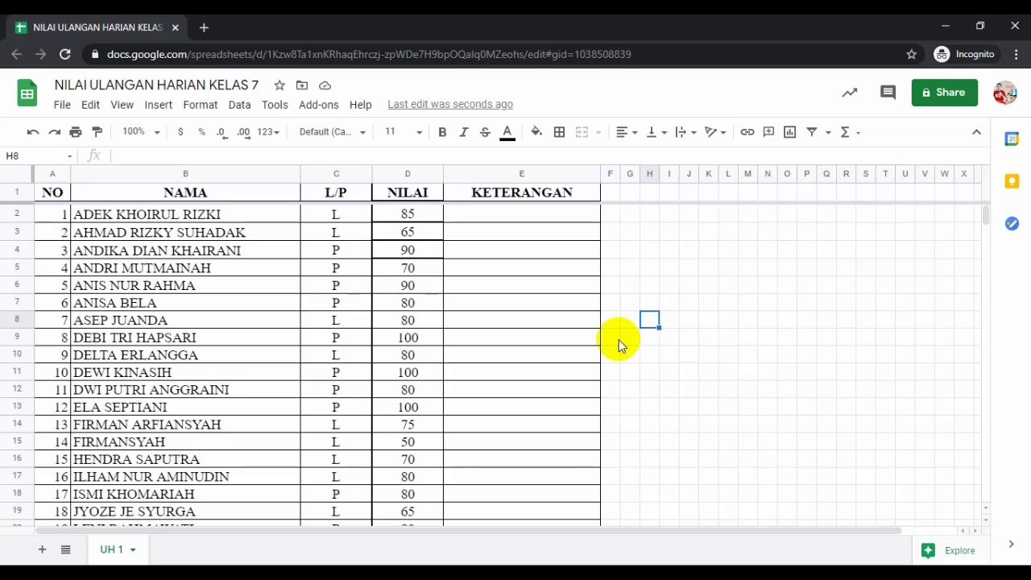
pyautogui.click(742, 283)
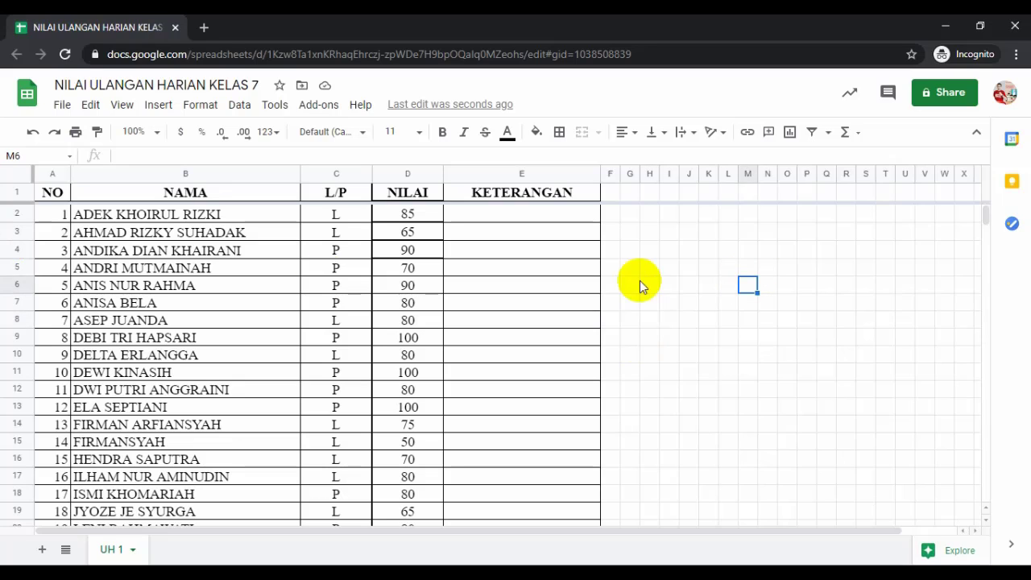
# Create a new filter view based on header row 1
pyautogui.click(9, 192)
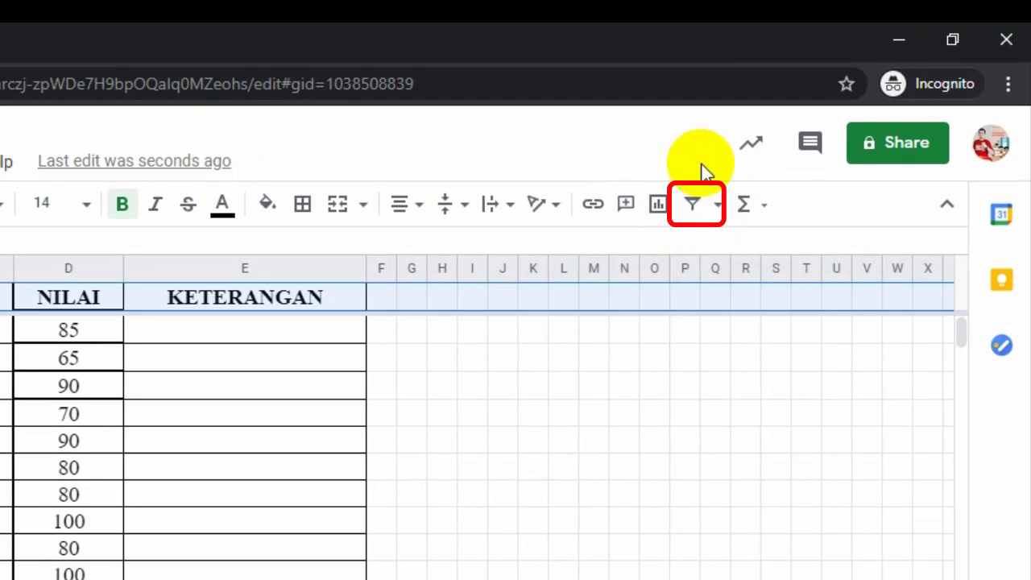
pyautogui.click(718, 207)
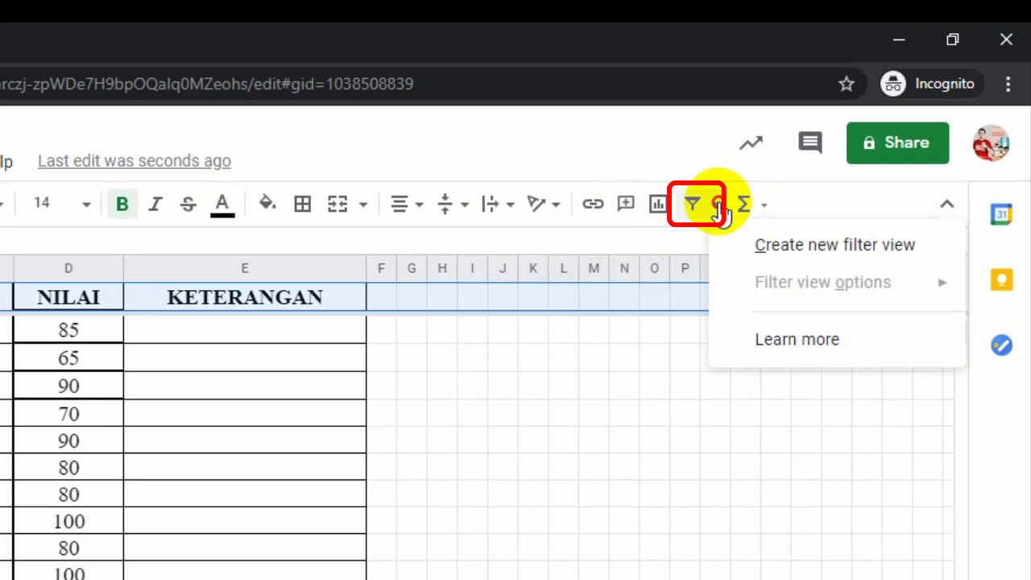
pyautogui.click(762, 252)
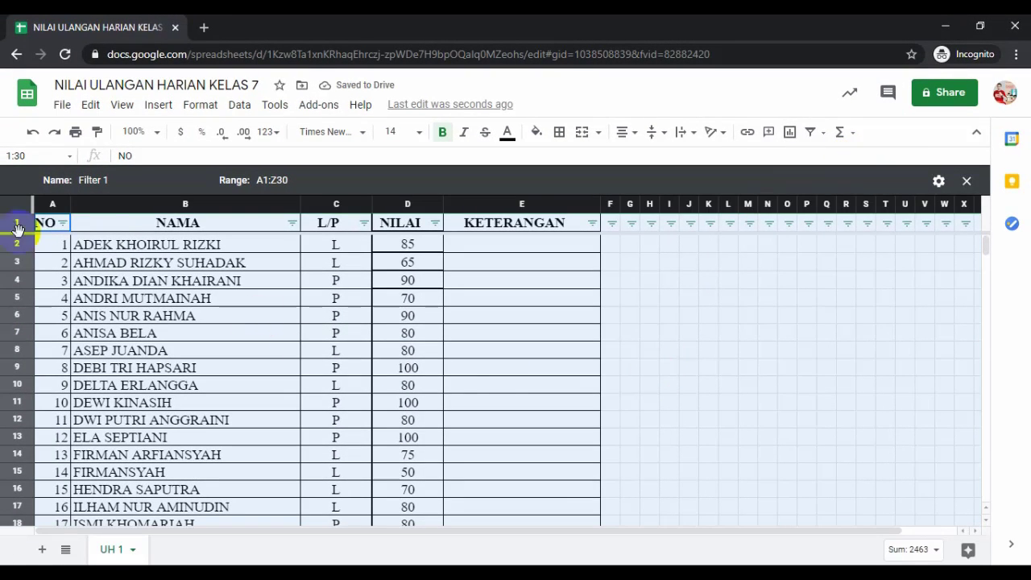
pyautogui.click(127, 187)
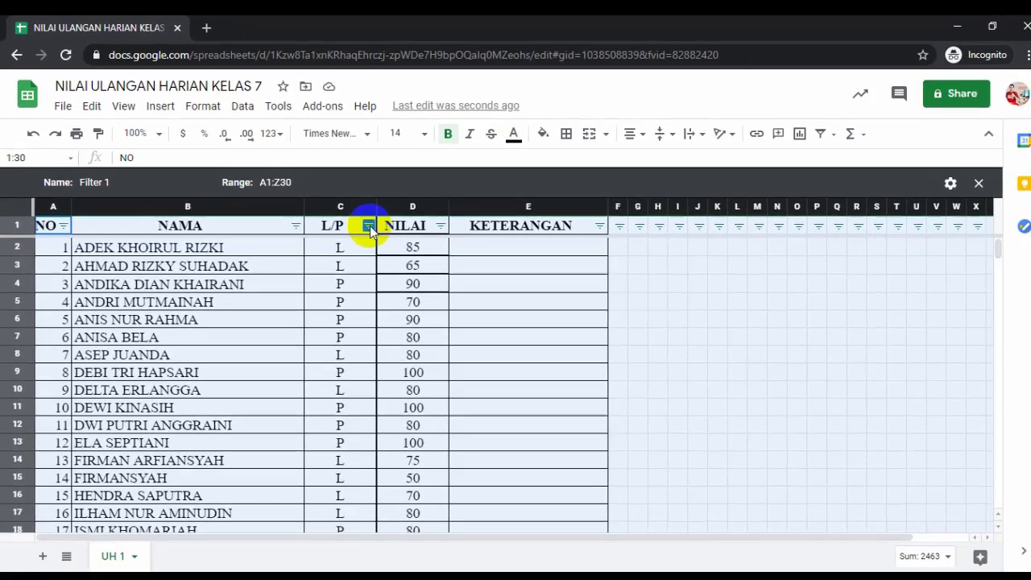
# Filter the L/P column by values to show only L, excluding P and blanks
pyautogui.click(593, 364)
pyautogui.scroll(-1, 335, 344)
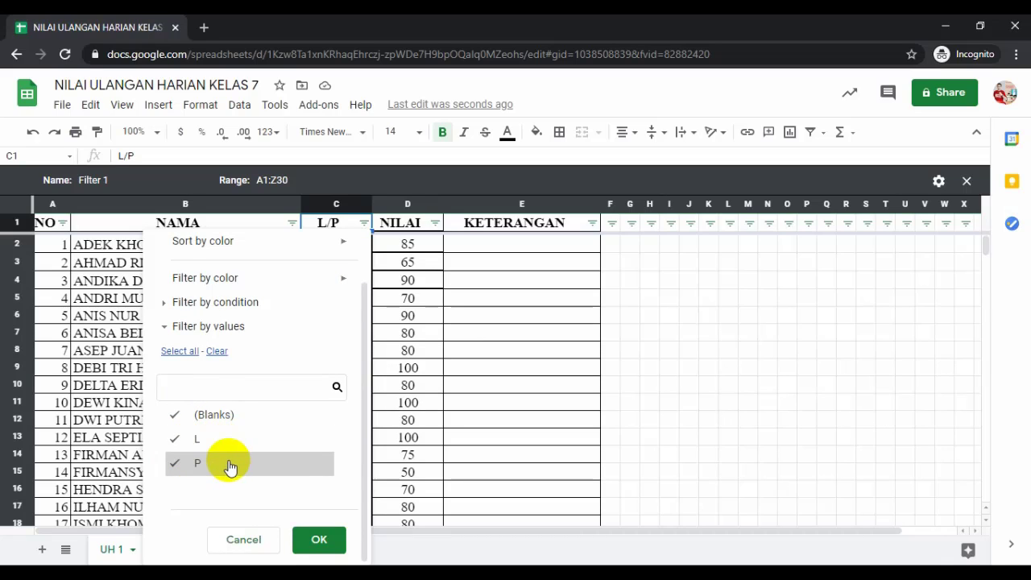
pyautogui.click(174, 466)
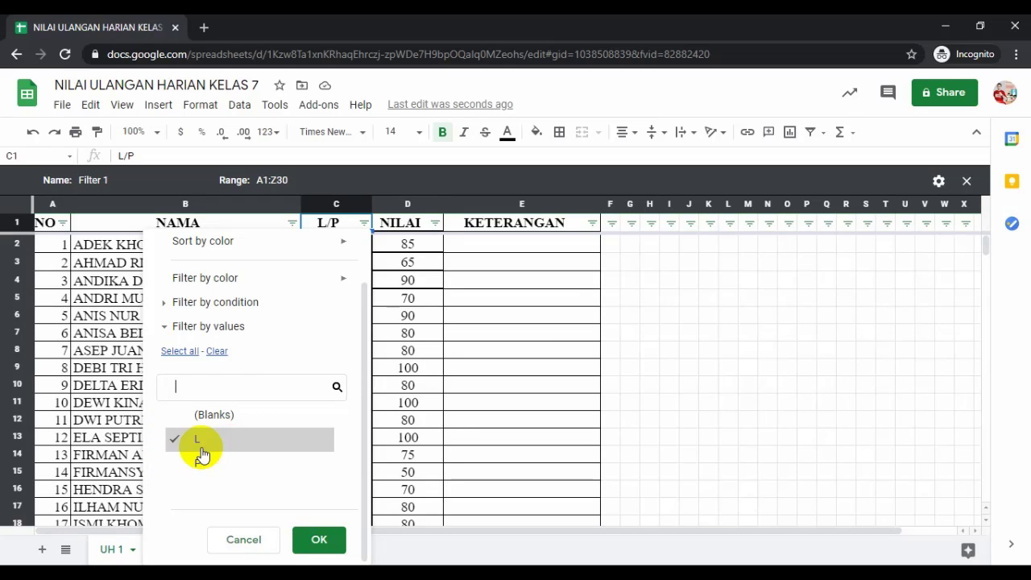
pyautogui.click(313, 538)
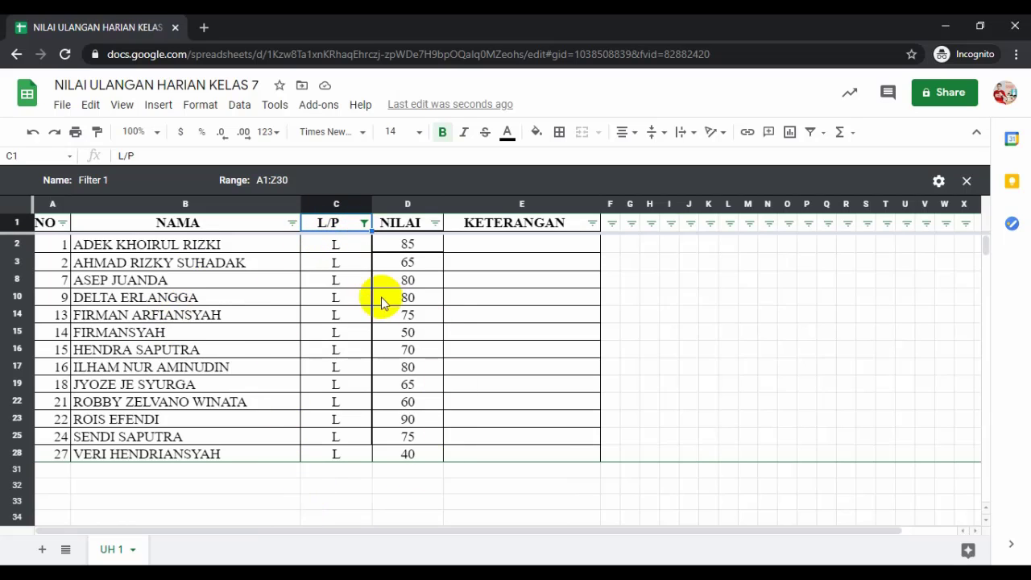
# Include blanks and P again in the L/P column's value filter
pyautogui.click(364, 224)
pyautogui.click(179, 499)
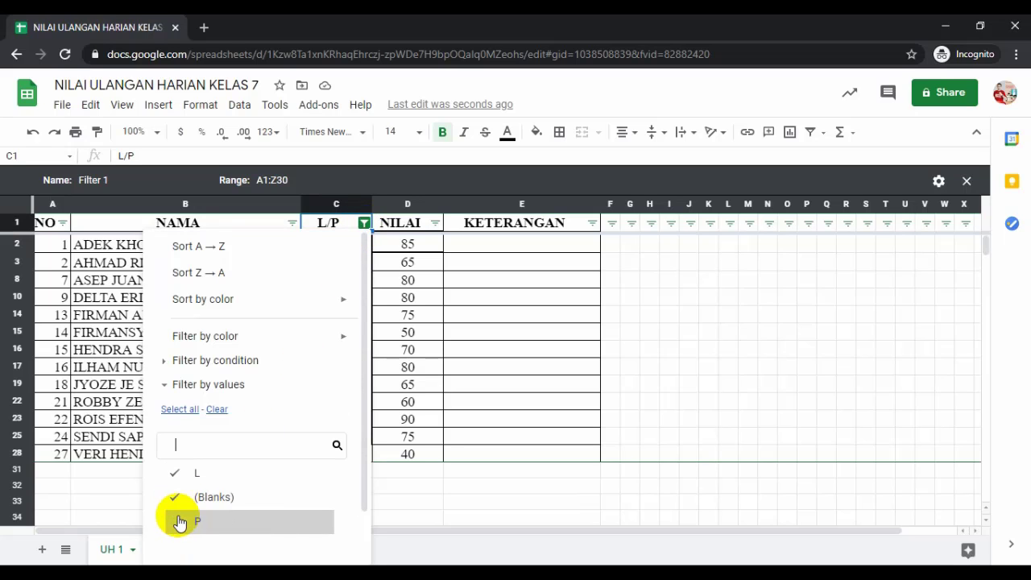
pyautogui.click(179, 523)
pyautogui.scroll(-1, 179, 523)
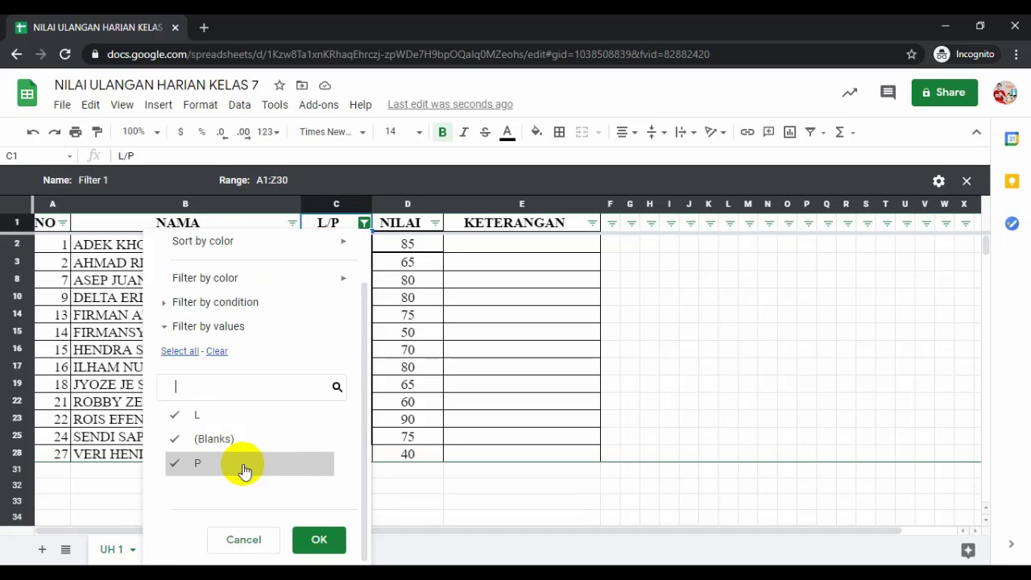
pyautogui.click(307, 546)
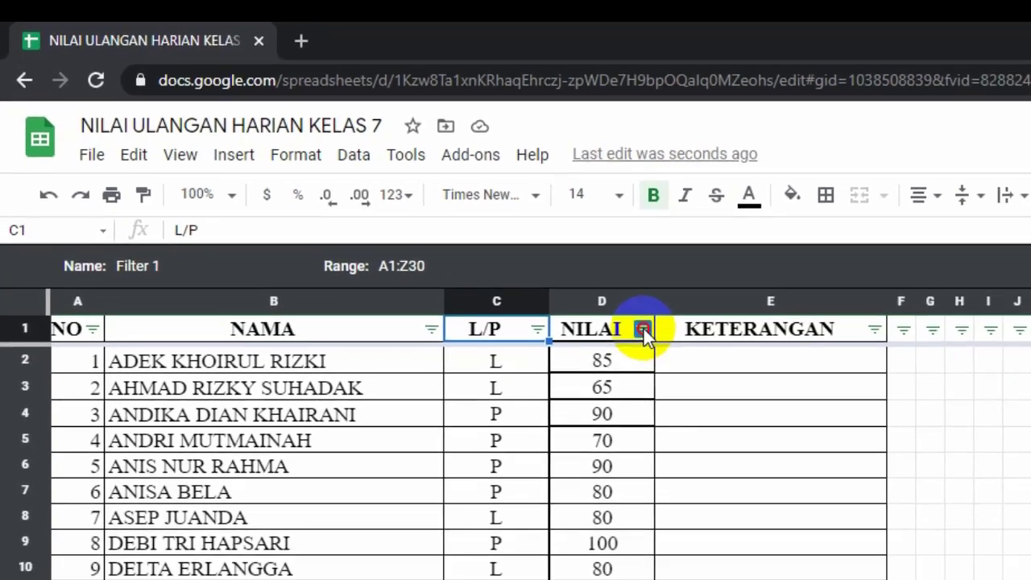
# Filter the NILAI column by values, excluding blanks, 40, 50, 60 and 65 so only scores of 70 and above show
pyautogui.click(719, 369)
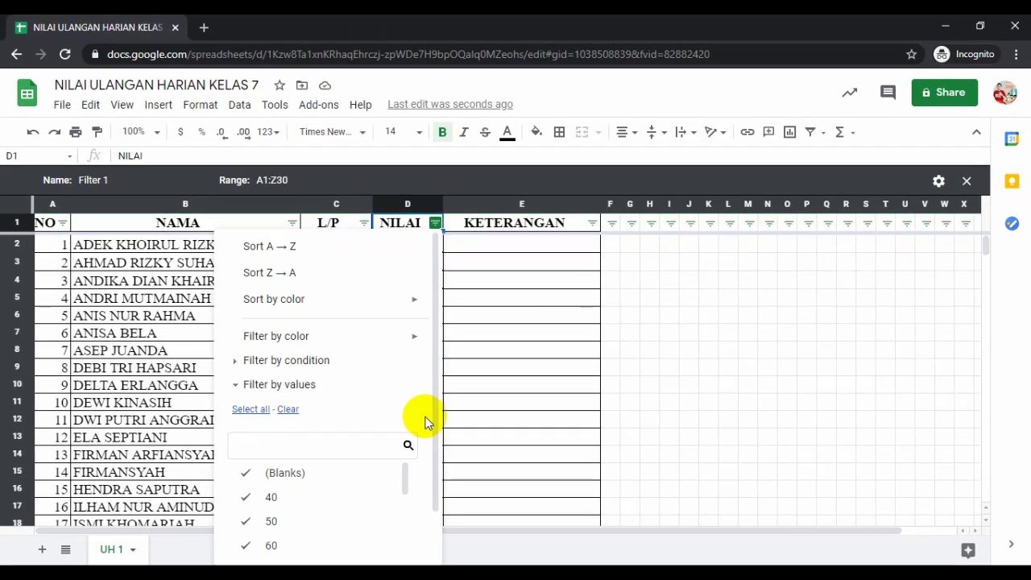
pyautogui.scroll(-2, 441, 426)
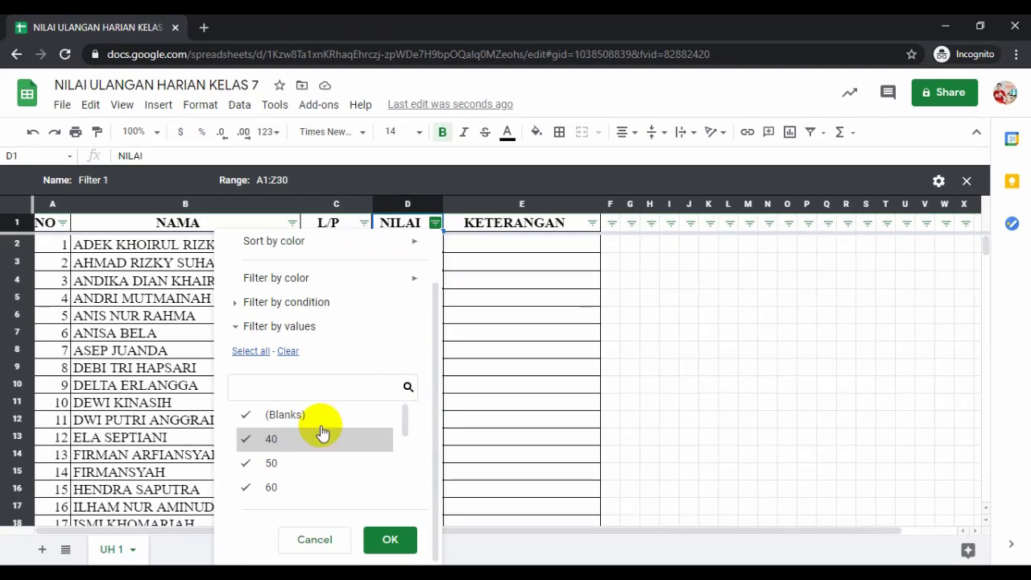
pyautogui.moveTo(405, 425)
pyautogui.mouseDown()
pyautogui.moveTo(406, 486)
pyautogui.moveTo(407, 421)
pyautogui.mouseUp()
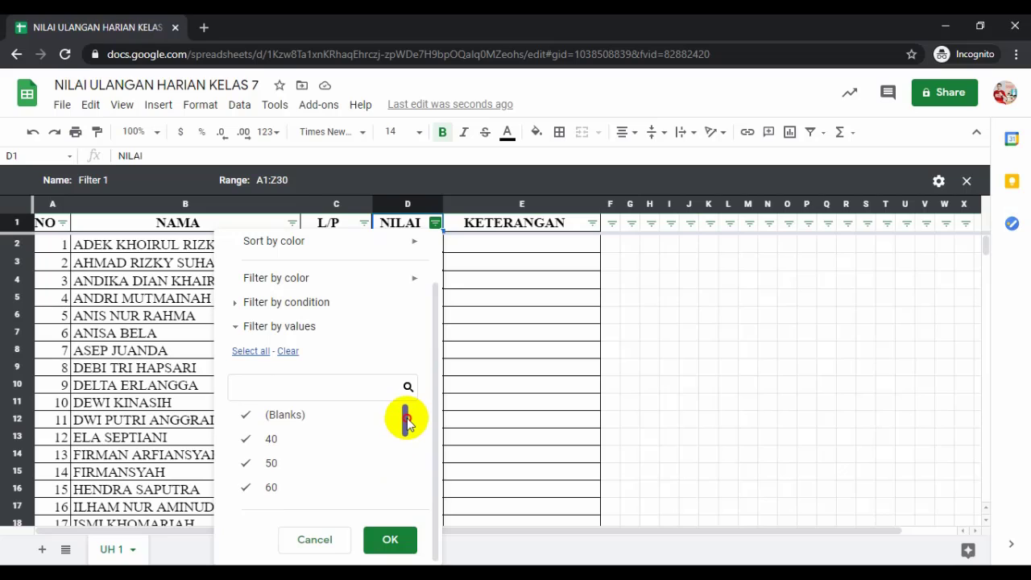
pyautogui.click(249, 414)
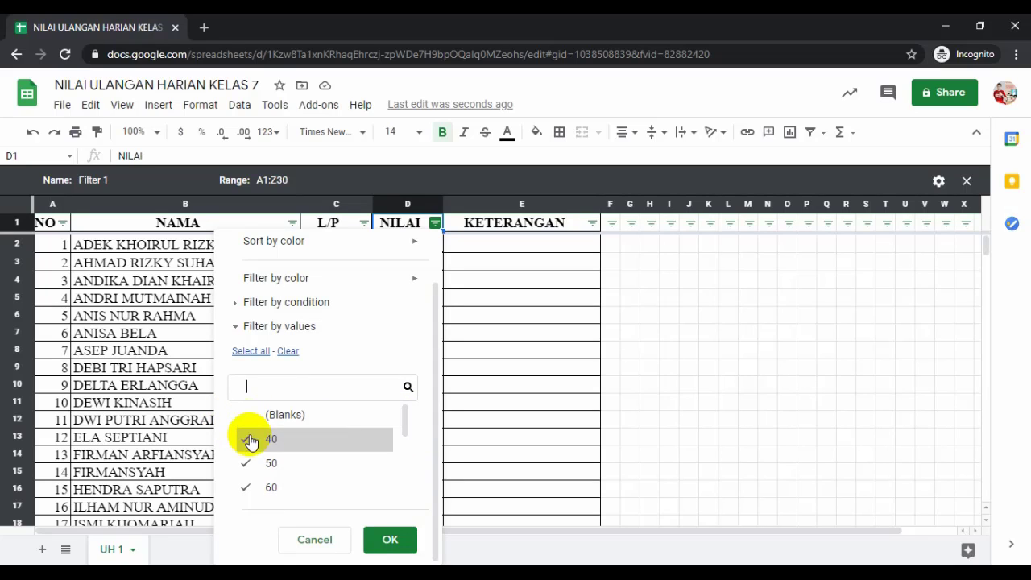
pyautogui.click(249, 439)
pyautogui.click(249, 463)
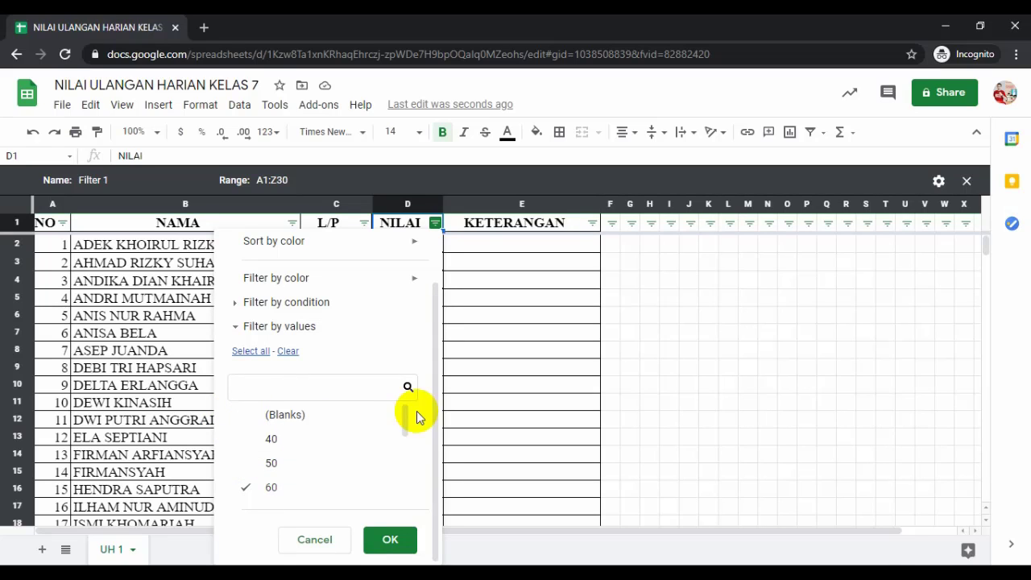
pyautogui.moveTo(405, 427)
pyautogui.mouseDown()
pyautogui.moveTo(405, 465)
pyautogui.moveTo(406, 442)
pyautogui.mouseUp()
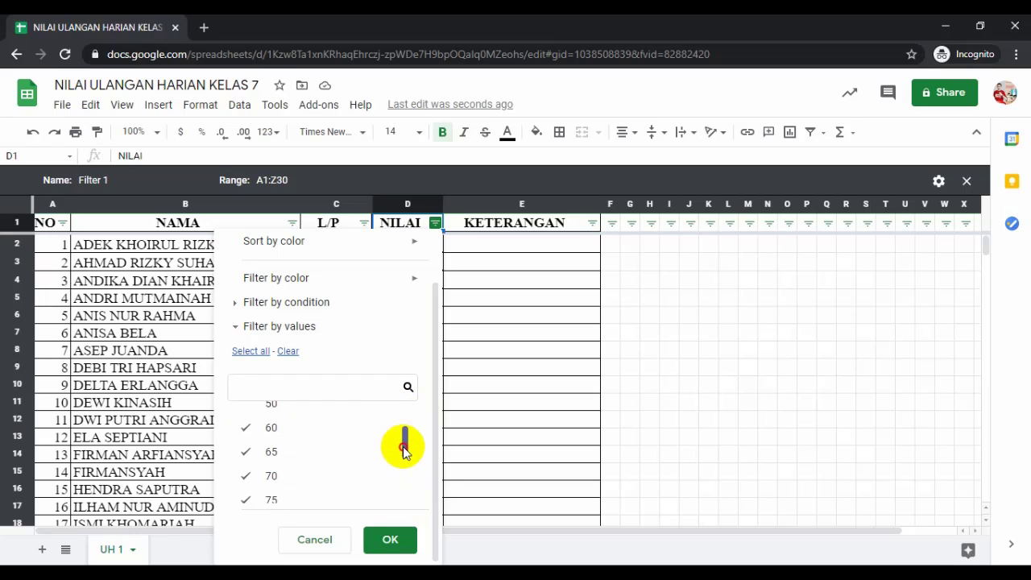
pyautogui.click(245, 428)
pyautogui.click(247, 452)
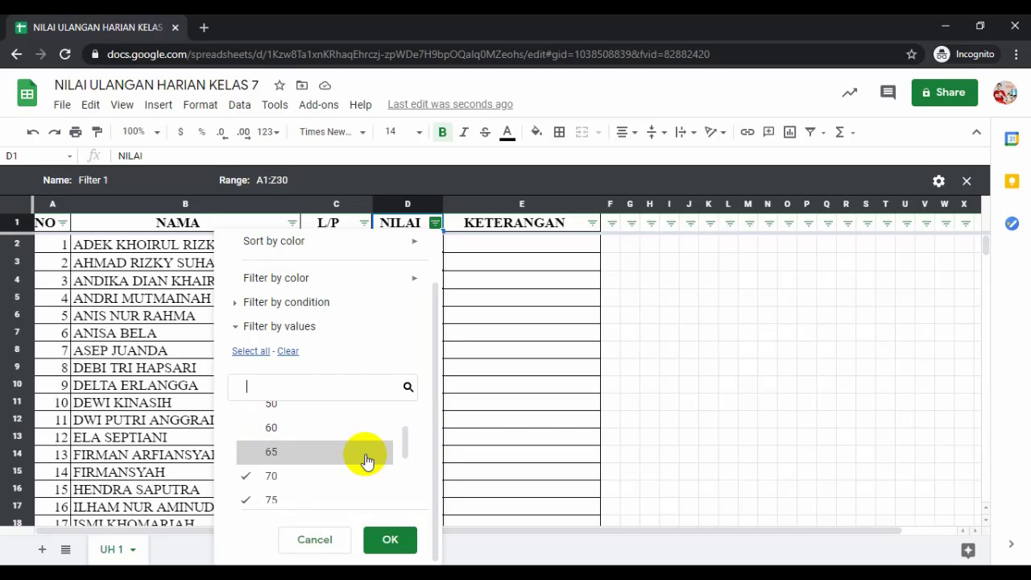
pyautogui.moveTo(408, 446); pyautogui.dragTo(407, 498)
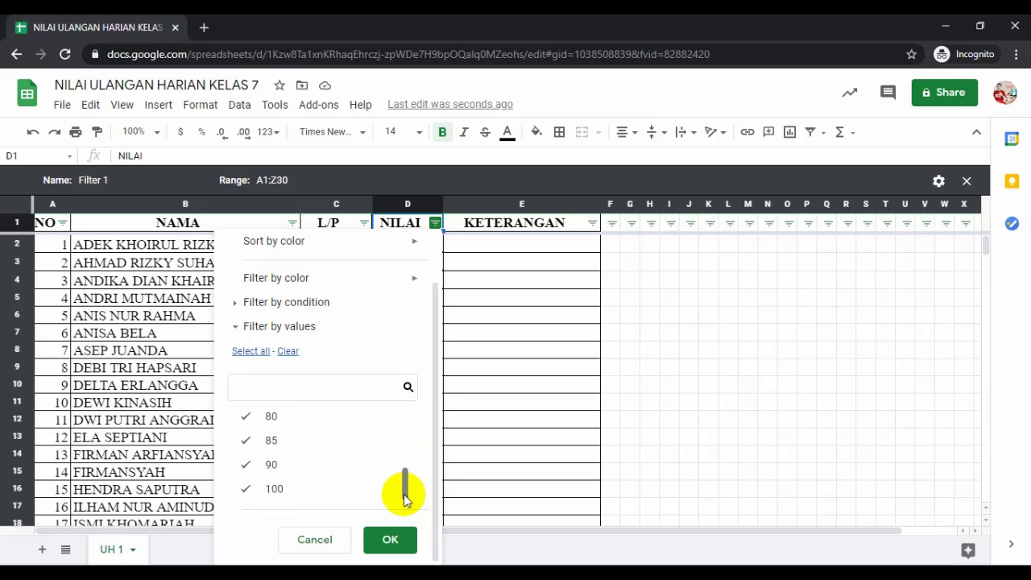
pyautogui.click(398, 543)
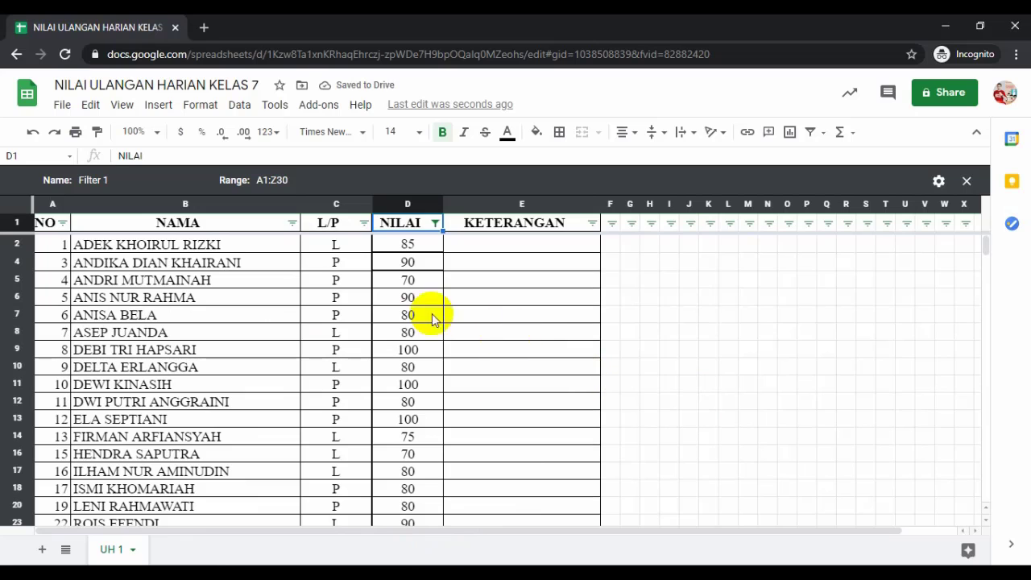
# Filter the L/P column by values to exclude L and show only the P students among the filtered scores
pyautogui.scroll(-2, 425, 282)
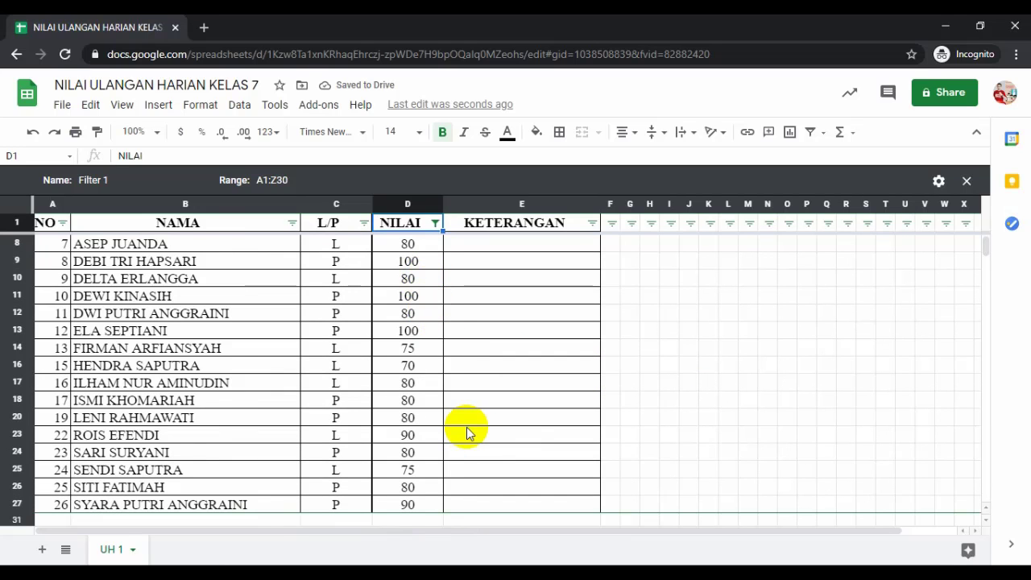
pyautogui.scroll(2, 467, 433)
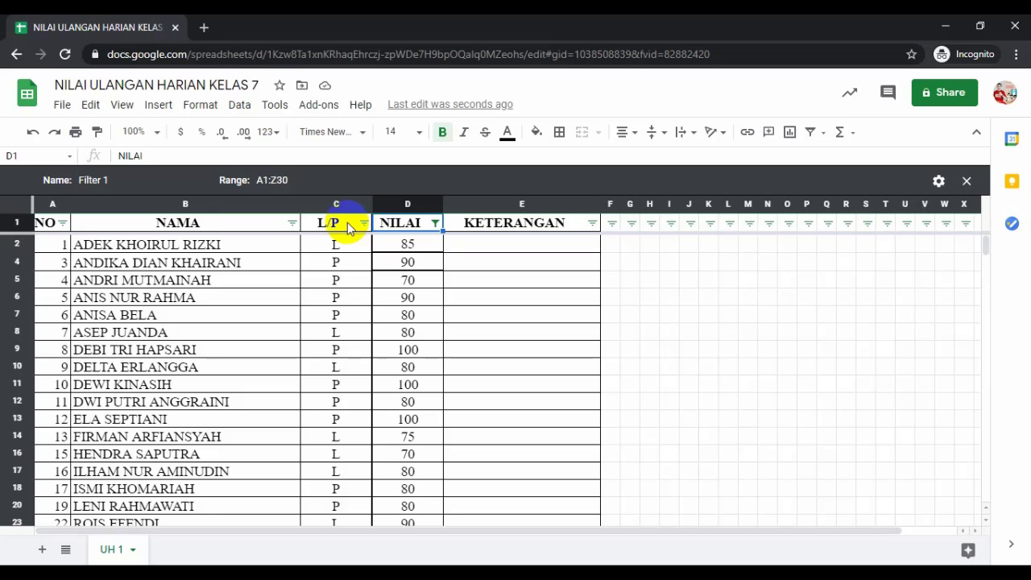
pyautogui.click(364, 225)
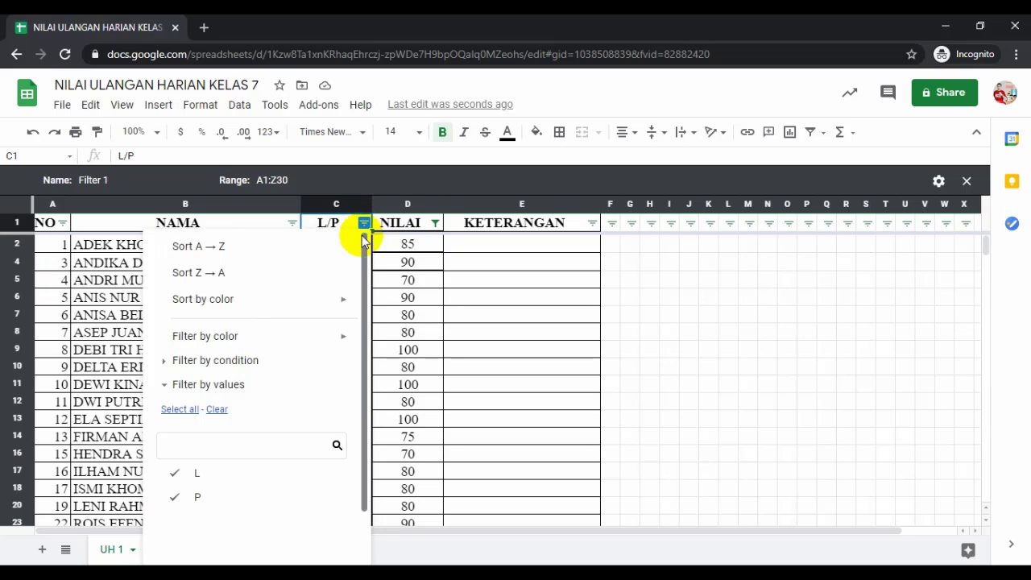
pyautogui.click(173, 482)
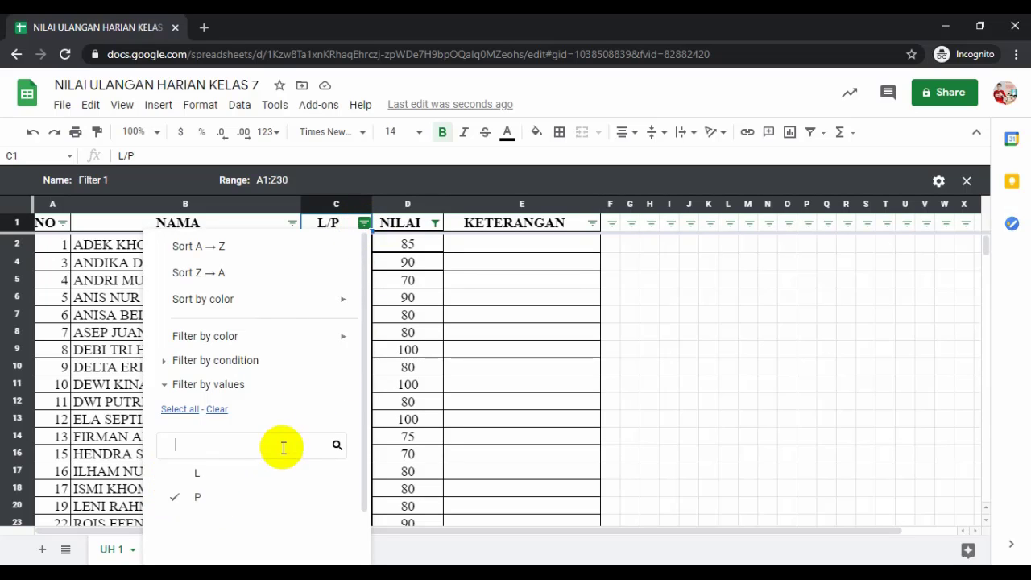
pyautogui.scroll(-1, 283, 447)
pyautogui.click(319, 541)
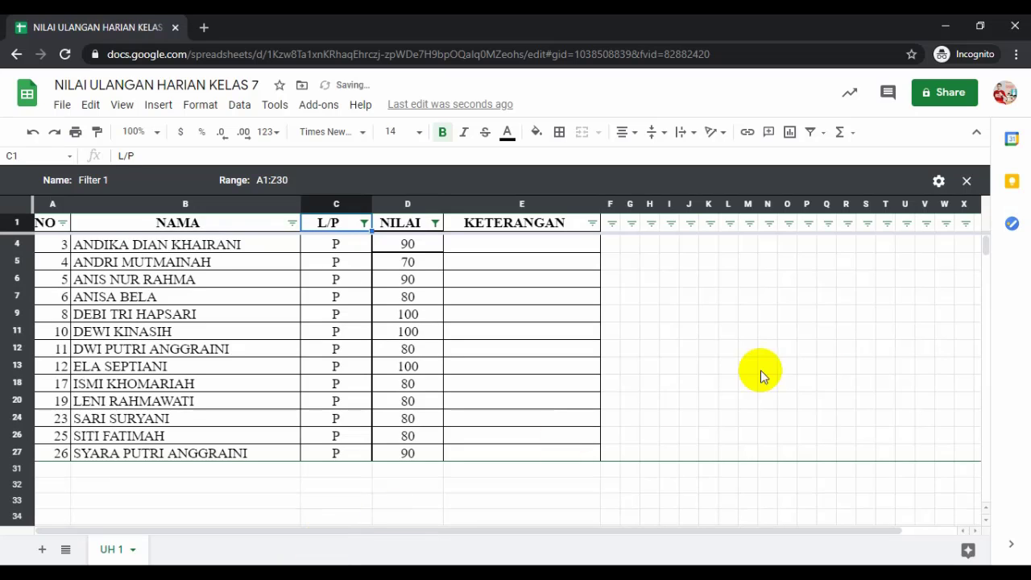